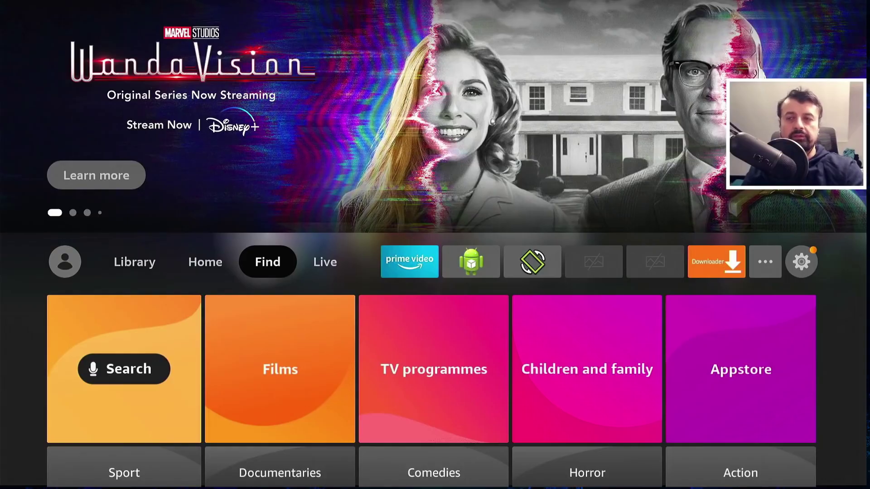
Move focus from the Find tab back to the Home tab
key("Left")
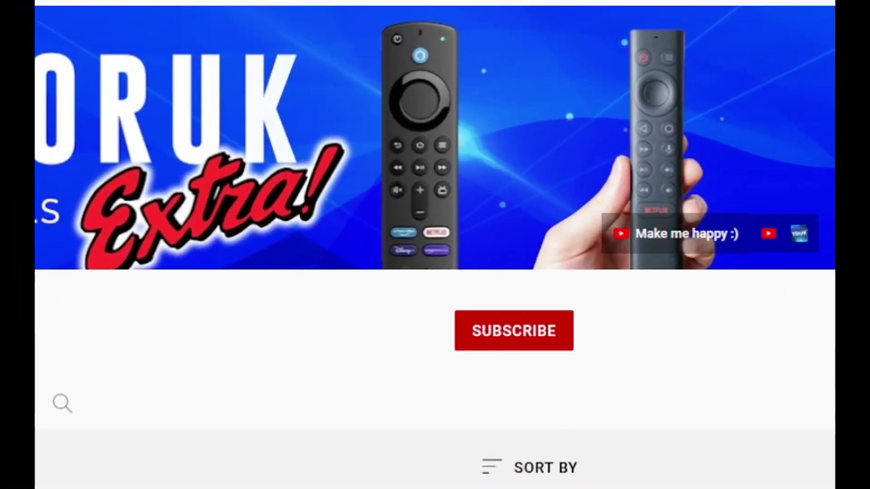
Subscribe to the YouTube streaming and Firestick channel with the red SUBSCRIBE button
left_click(561, 346)
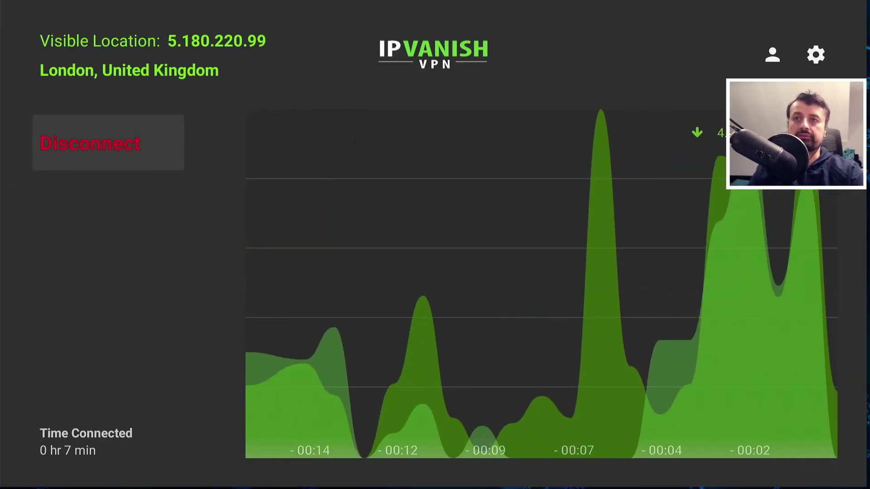
key("Home")
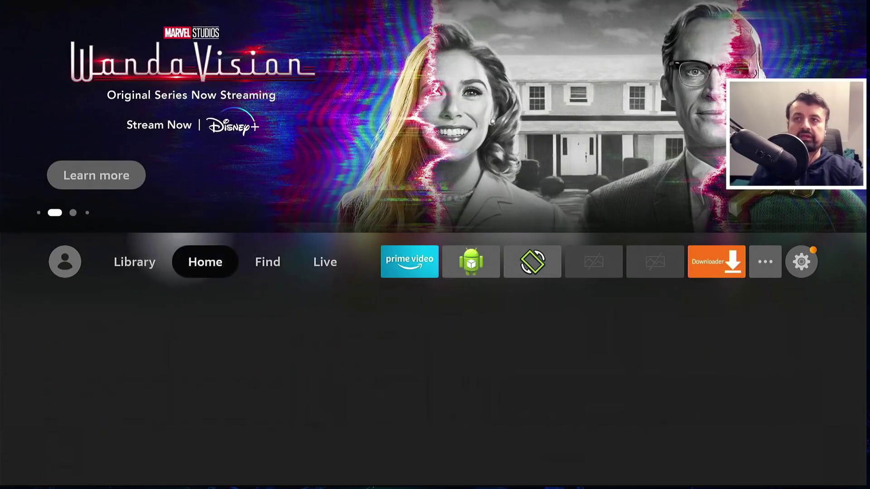
Launch analiti from Home and run a speed test through the VPN: 106 down, 24.28 up
key("Right")
key("Right")
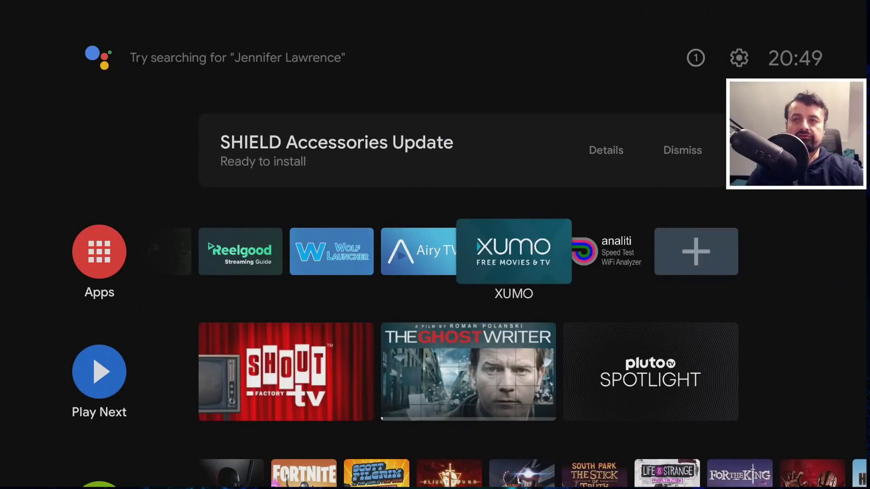
Select the analiti tile and open it to run the quick test: 146 down, 14.78 up
key("Right")
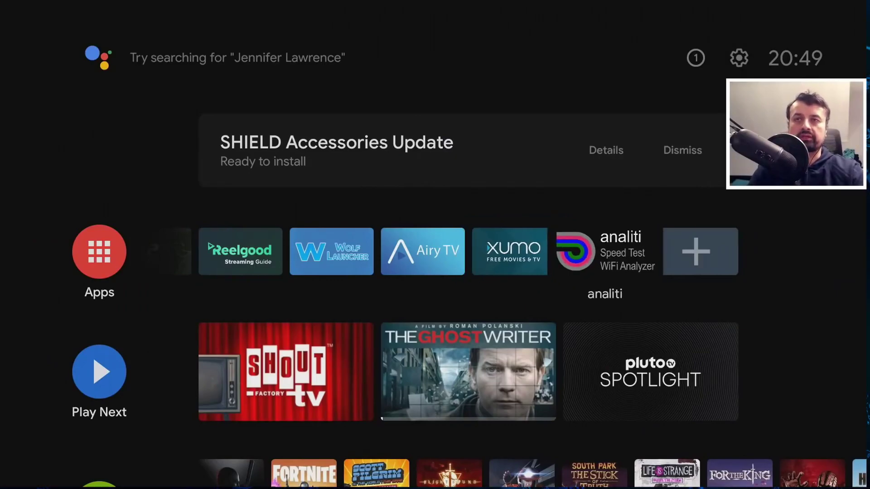
key("Return")
key("Return")
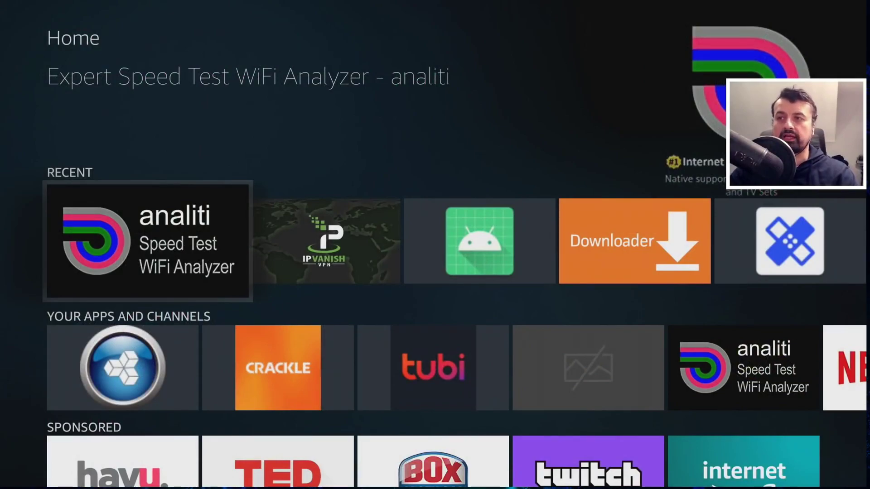
Move focus along the Recent row to the IPVanish VPN tile
key("Right")
Relaunch analiti from the Recent row and rerun the quick test: about 125 down, 23 up
key("Left")
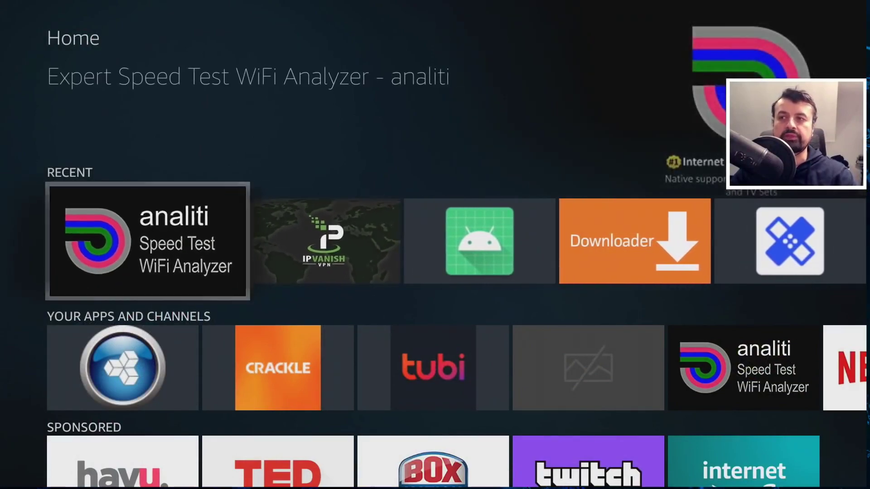
key("Return")
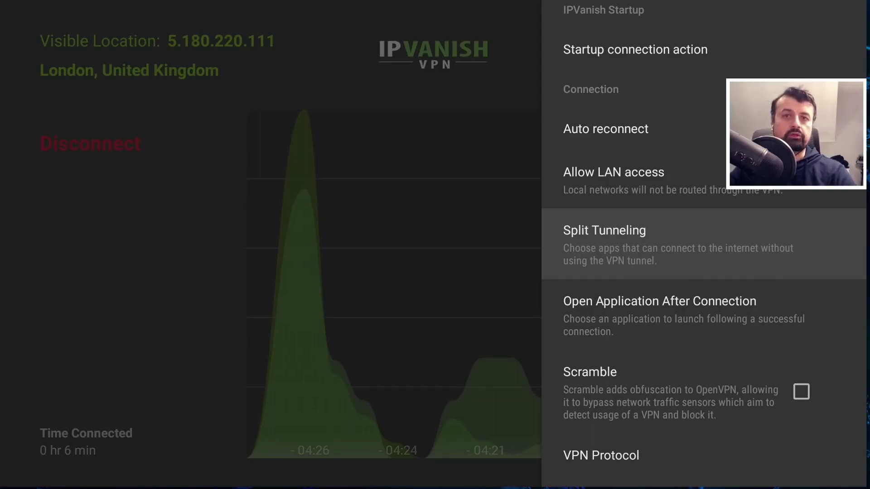
Open IPVanish's Split Tunneling list and tick Kodi to bypass the VPN
key("Return")
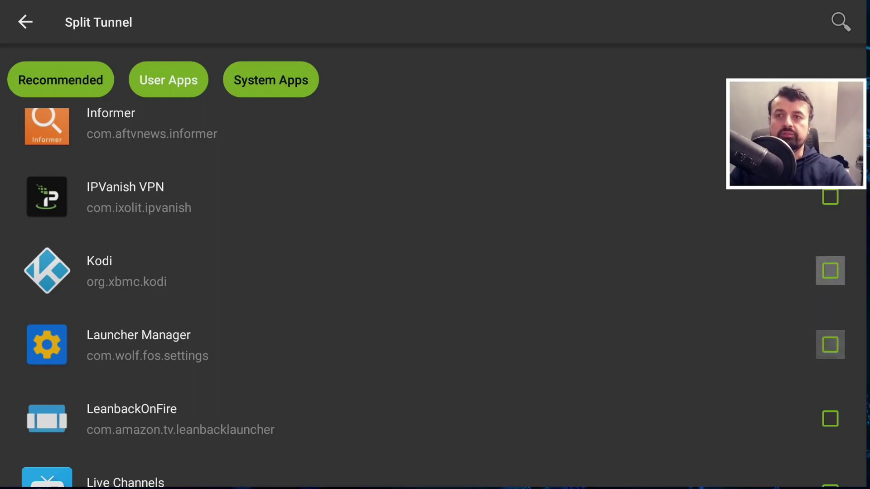
key("Return")
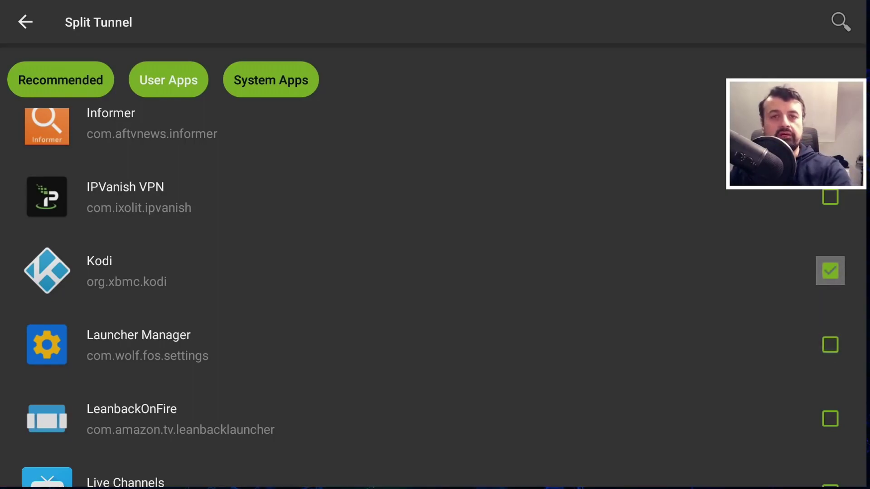
Move down the Split Tunnel list to Netflix and tick it alongside Kodi
key("Up")
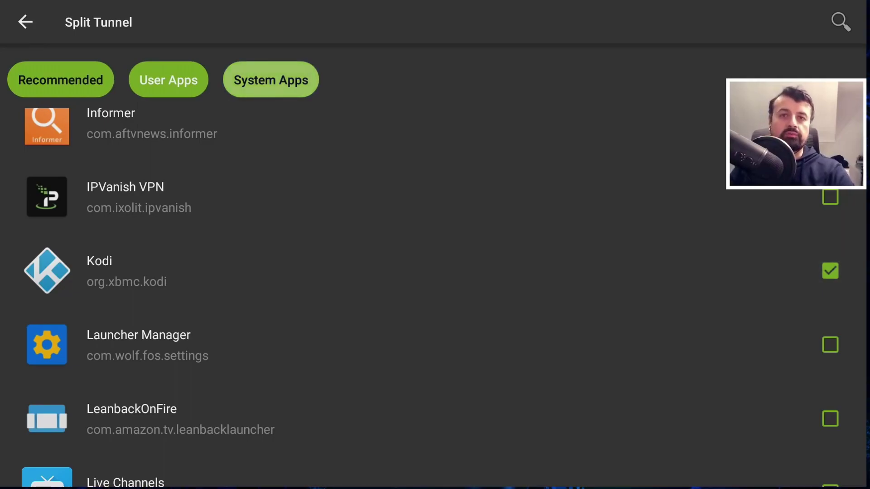
key("Up")
key("Down")
key("Down")
key("Down")
key("Down")
key("Down")
key("Down")
key("Down")
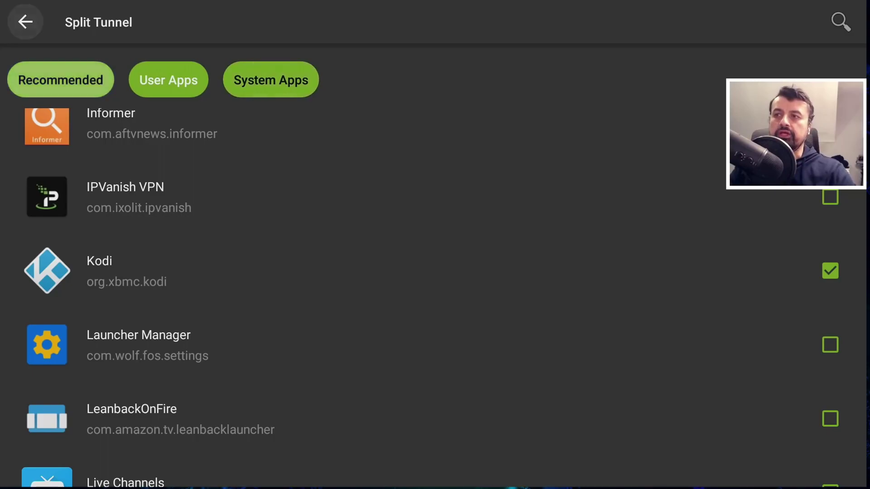
key("Down")
key("Down")
key("Down")
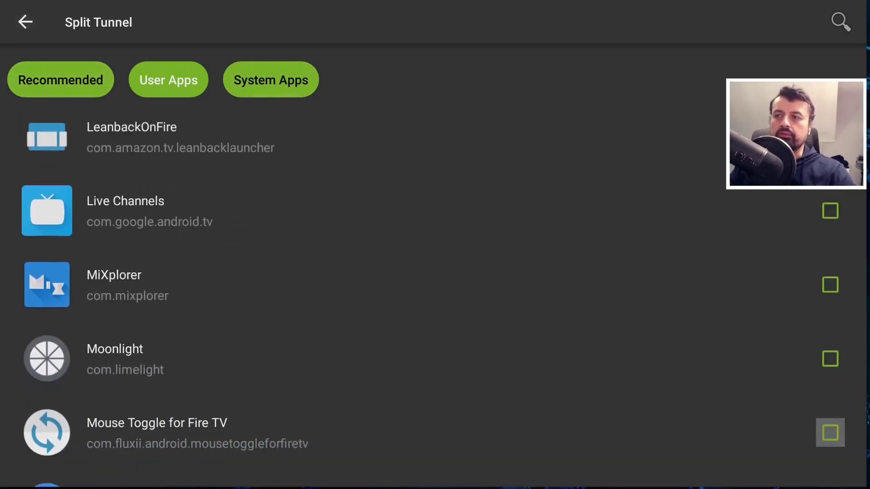
key("Down")
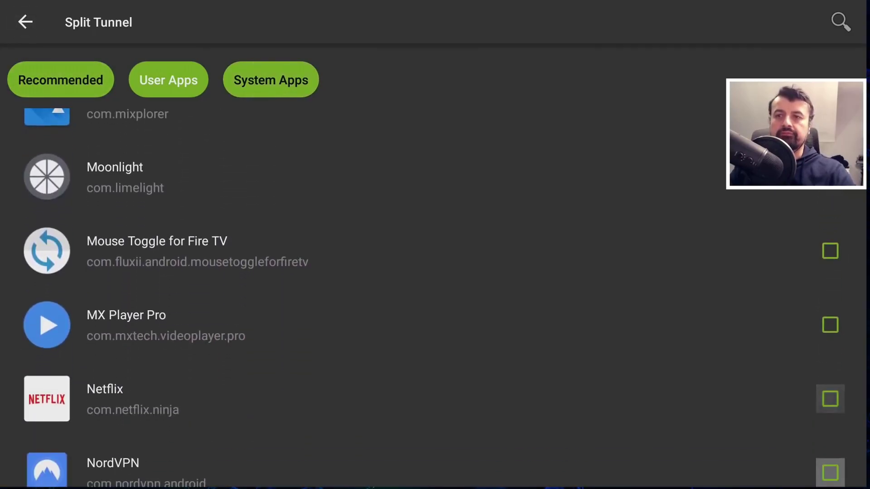
key("Up")
key("Return")
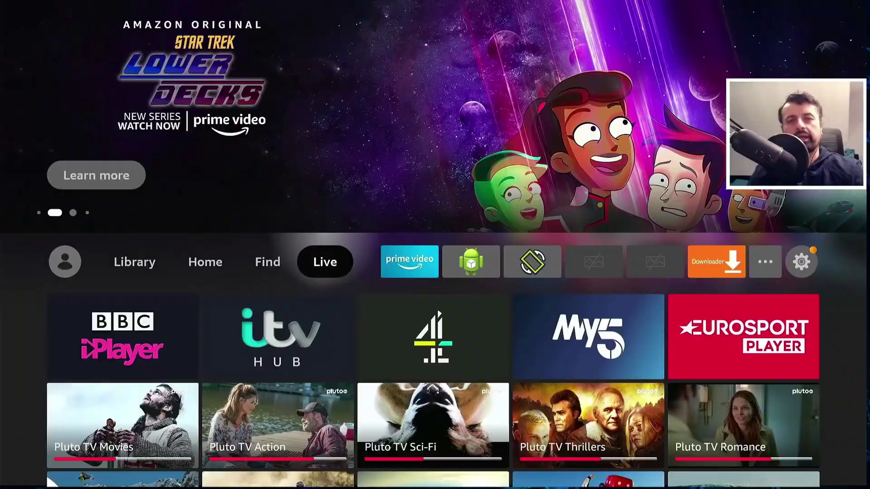
Leave the IPVanish Split Tunnel settings for the Fire TV Home screen
key("Left")
key("Left")
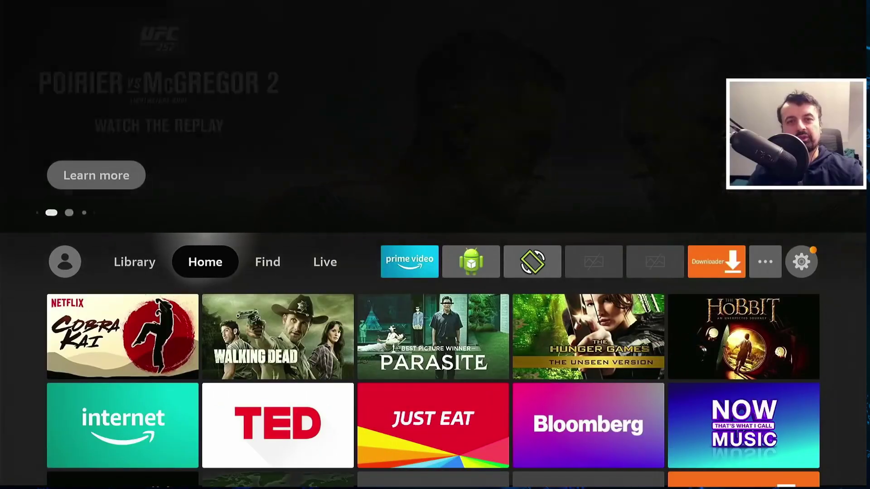